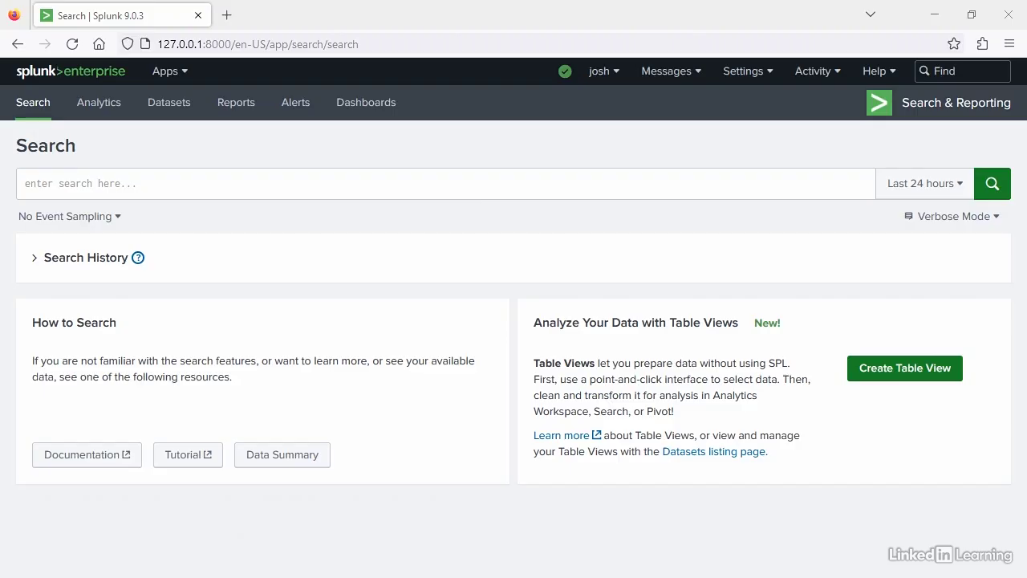
Run a search for sourcetype="access_combined" AND status=404 over the last 24 hours.
{"action": "left_click", "coordinate": [187, 184]}
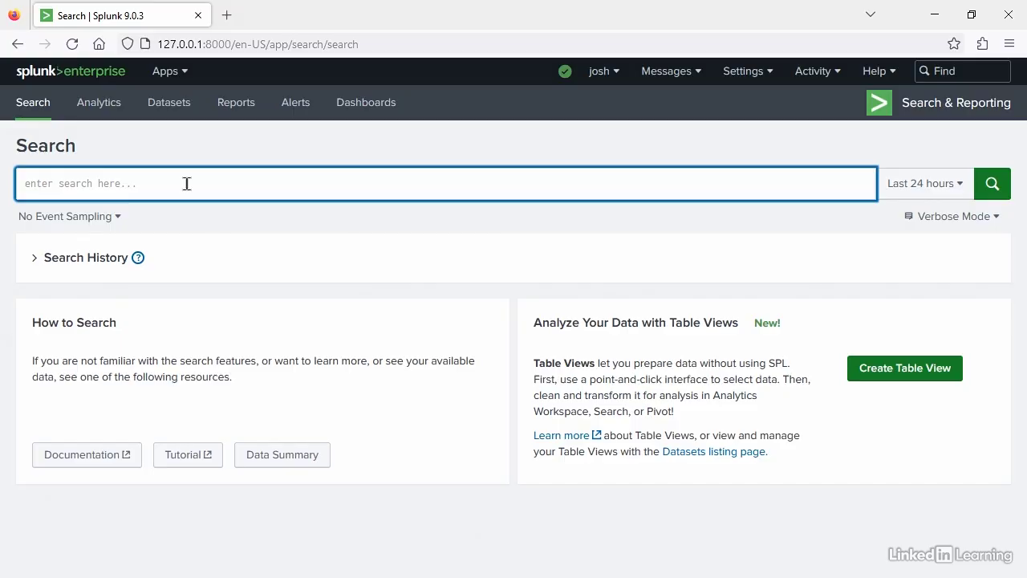
{"action": "type", "text": "source"}
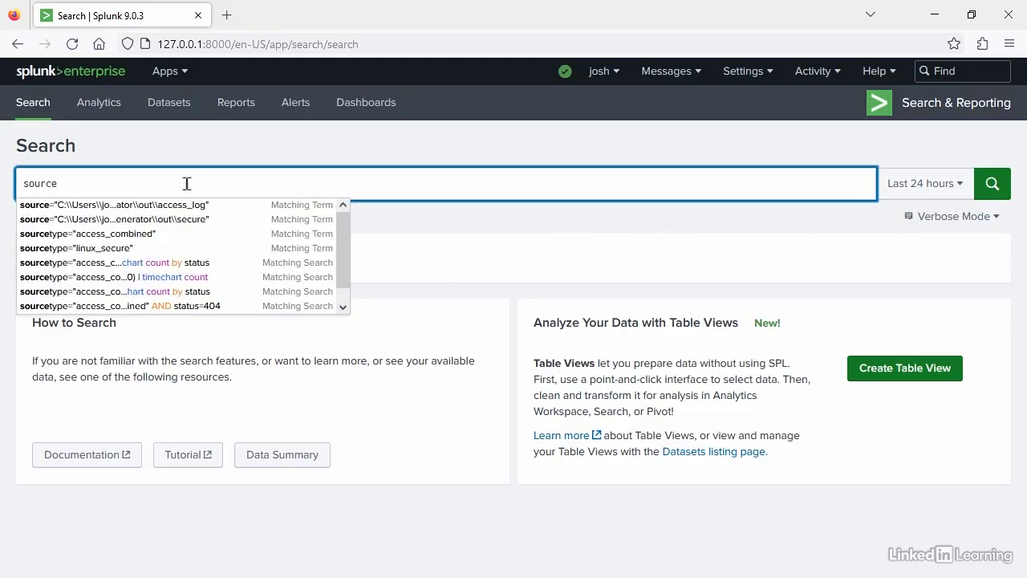
{"action": "left_click", "coordinate": [120, 234]}
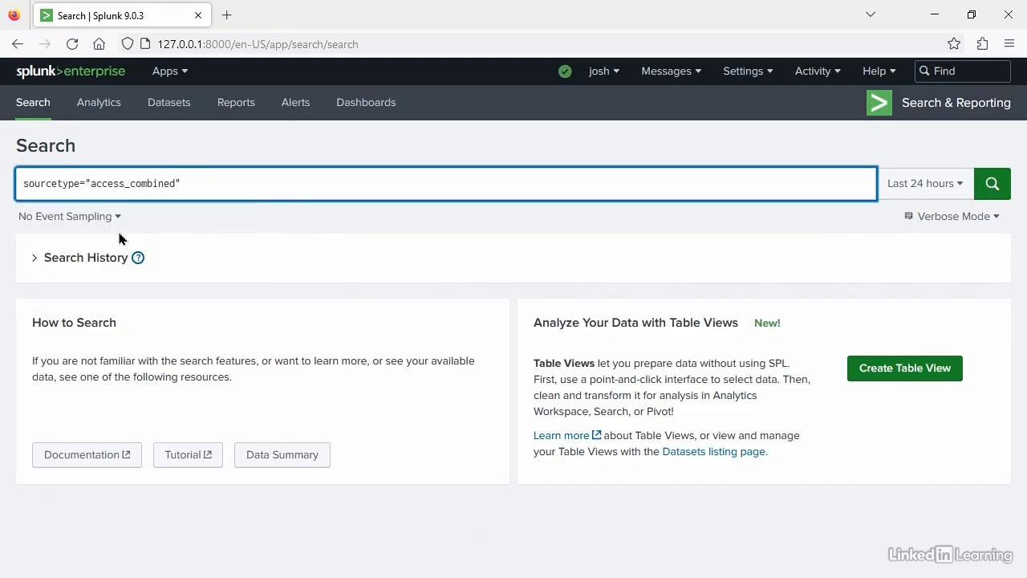
{"action": "type", "text": "AND sta"}
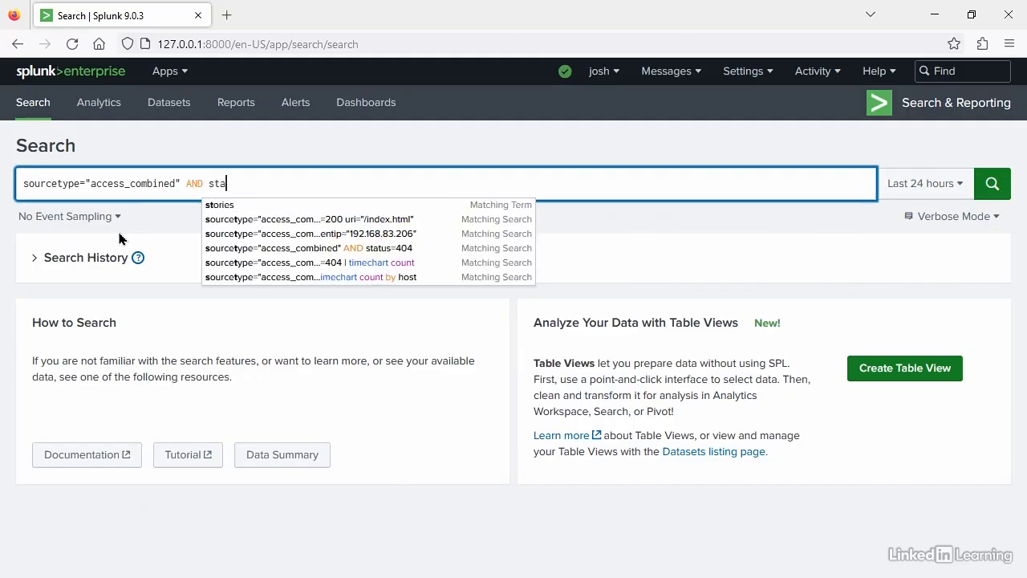
{"action": "type", "text": "tus=404"}
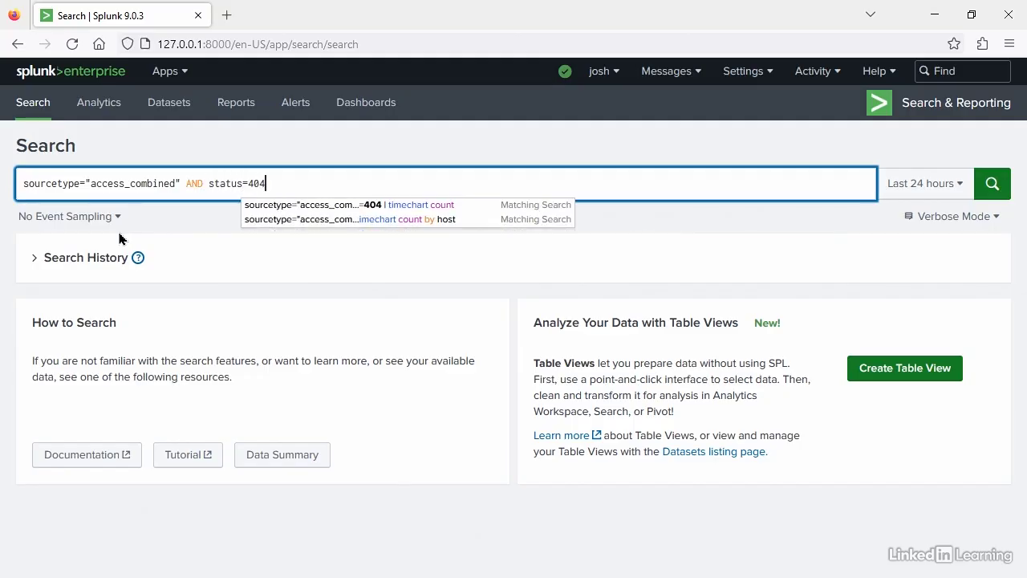
{"action": "left_click", "coordinate": [387, 153]}
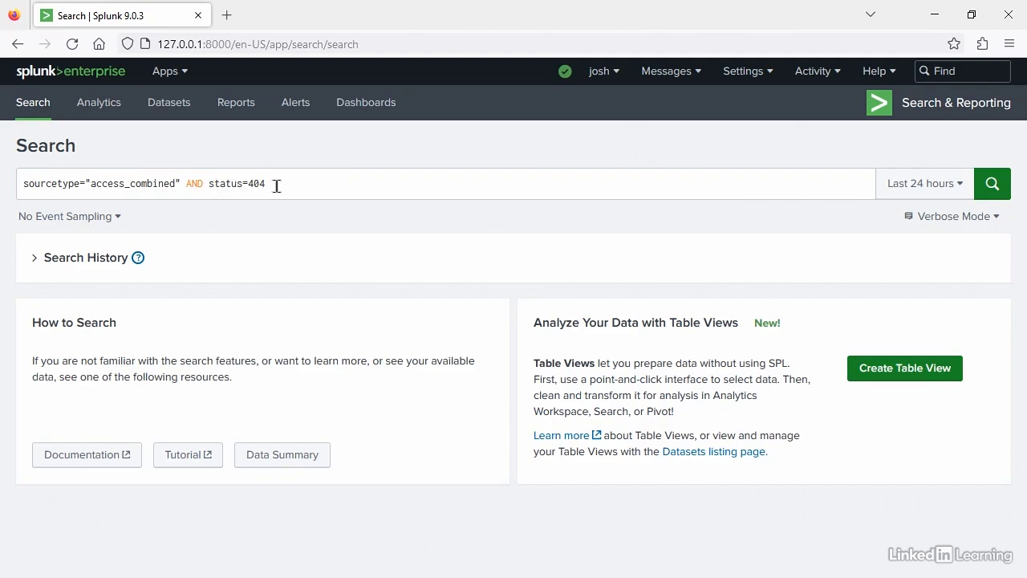
{"action": "left_click", "coordinate": [992, 183]}
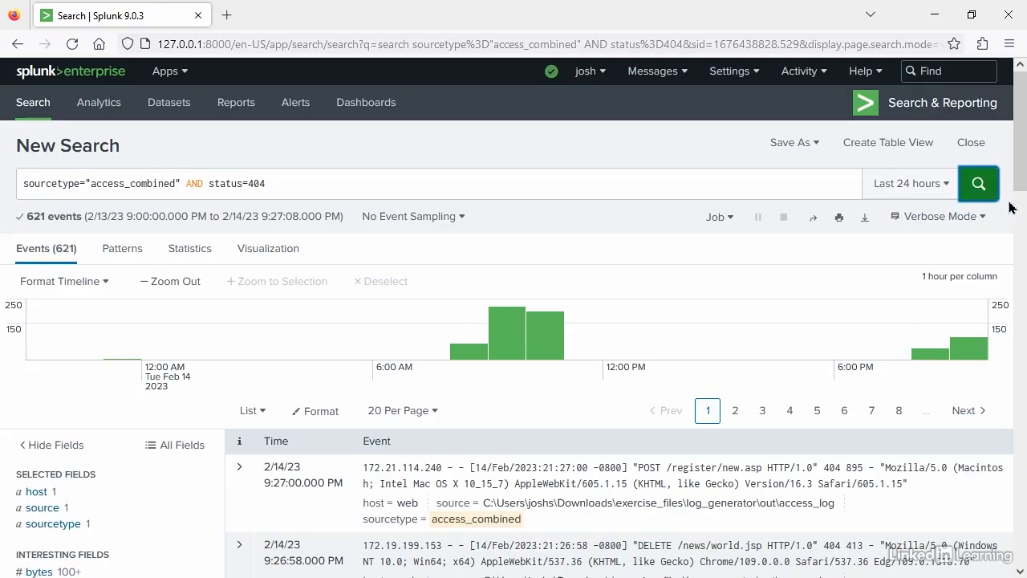
Start saving the search as an alert titled Critical 404s.
{"action": "left_click", "coordinate": [799, 147]}
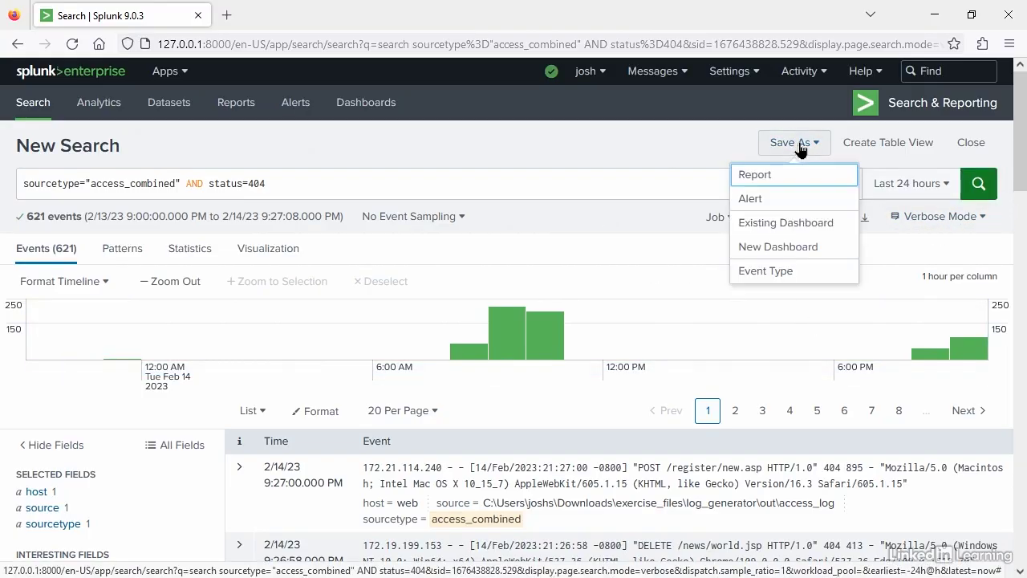
{"action": "left_click", "coordinate": [750, 198]}
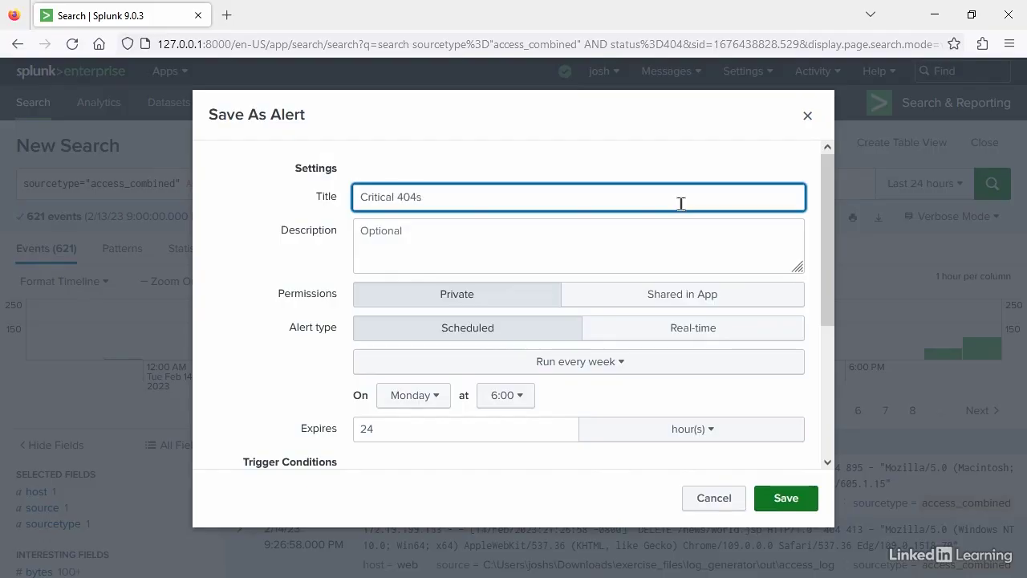
{"action": "left_click", "coordinate": [490, 242]}
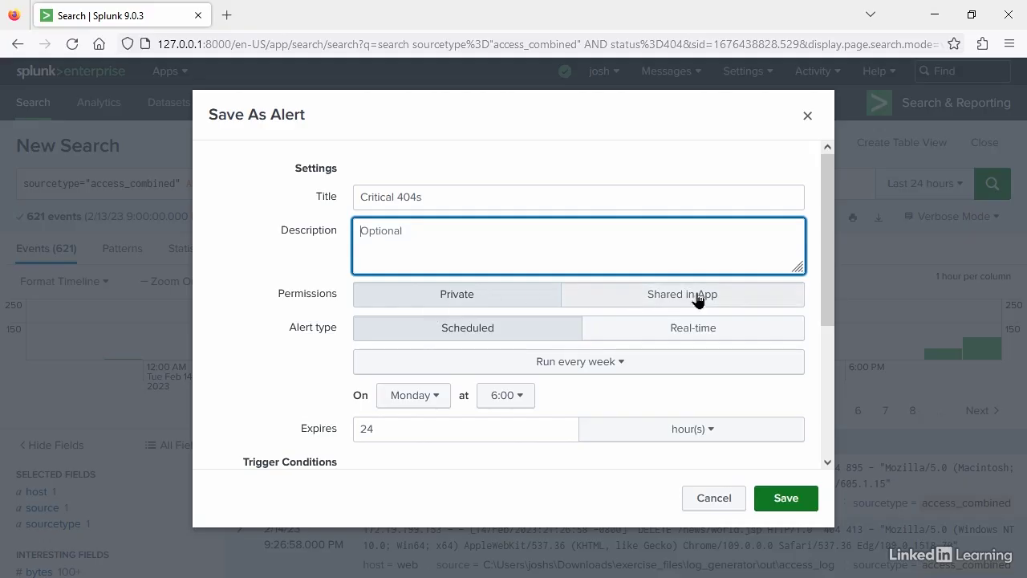
Set the alert type to Real-time.
{"action": "left_click", "coordinate": [825, 279]}
{"action": "left_click_drag", "start_coordinate": [825, 279], "coordinate": [827, 358]}
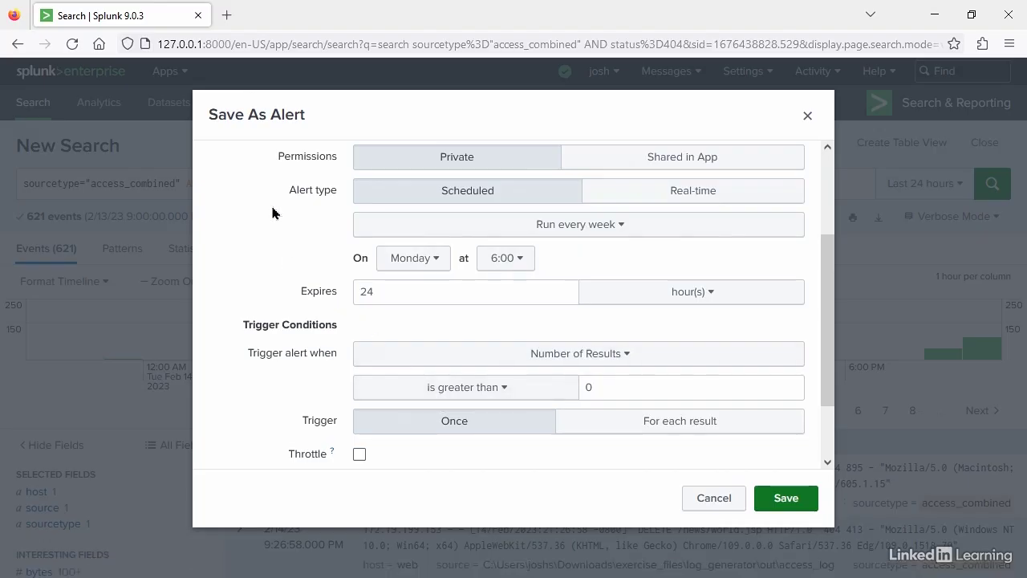
{"action": "left_click", "coordinate": [682, 195]}
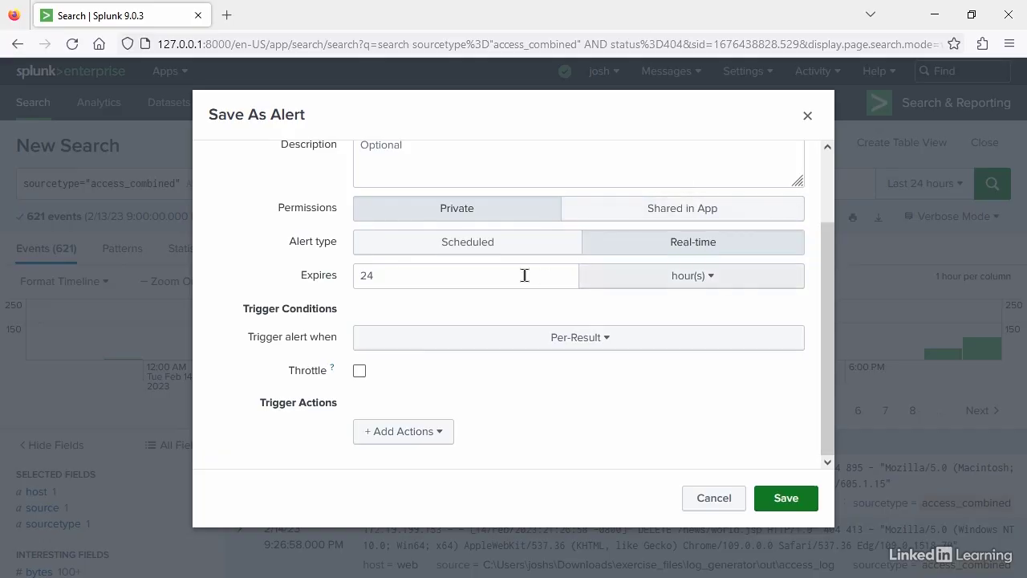
{"action": "left_click", "coordinate": [468, 275]}
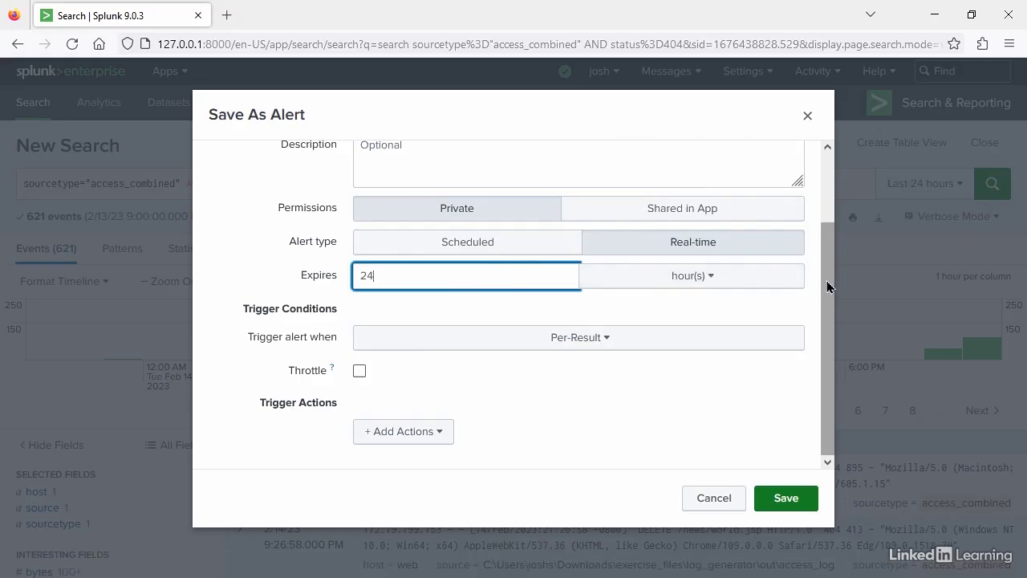
{"action": "mouse_move", "coordinate": [828, 286]}
{"action": "left_mouse_down"}
{"action": "mouse_move", "coordinate": [831, 257]}
{"action": "mouse_move", "coordinate": [823, 304]}
{"action": "left_mouse_up"}
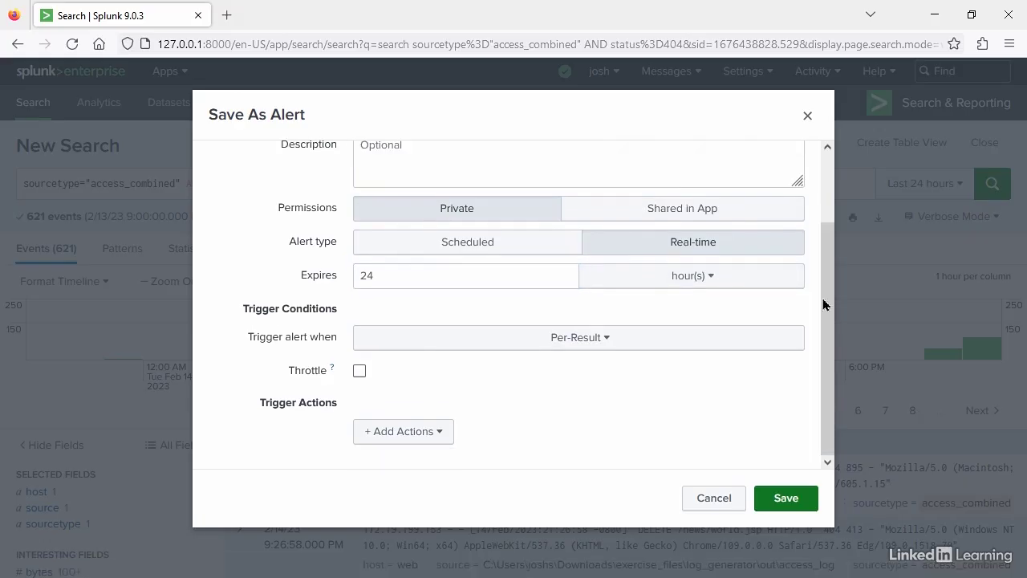
{"action": "left_click", "coordinate": [473, 280]}
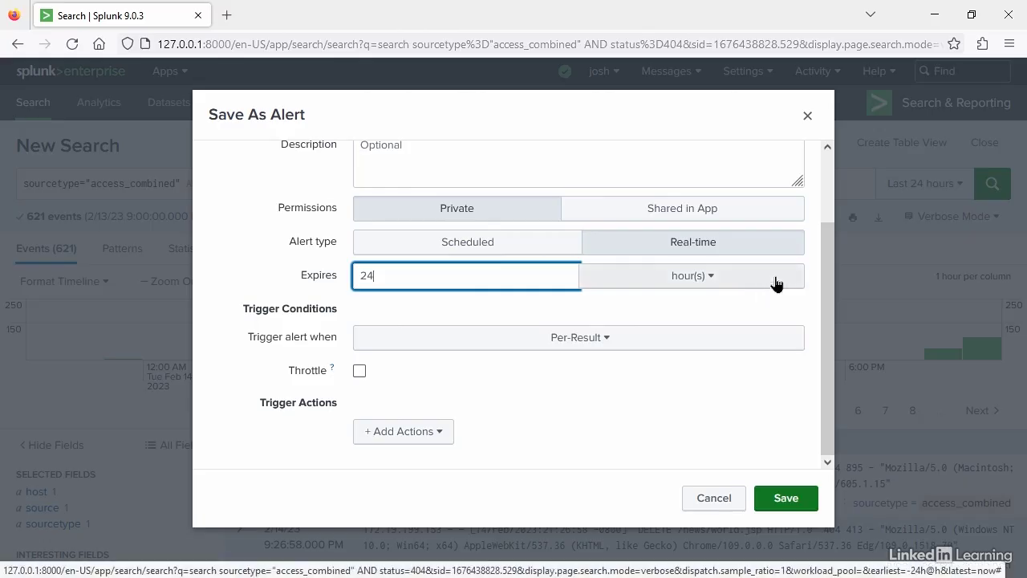
{"action": "left_click", "coordinate": [830, 294]}
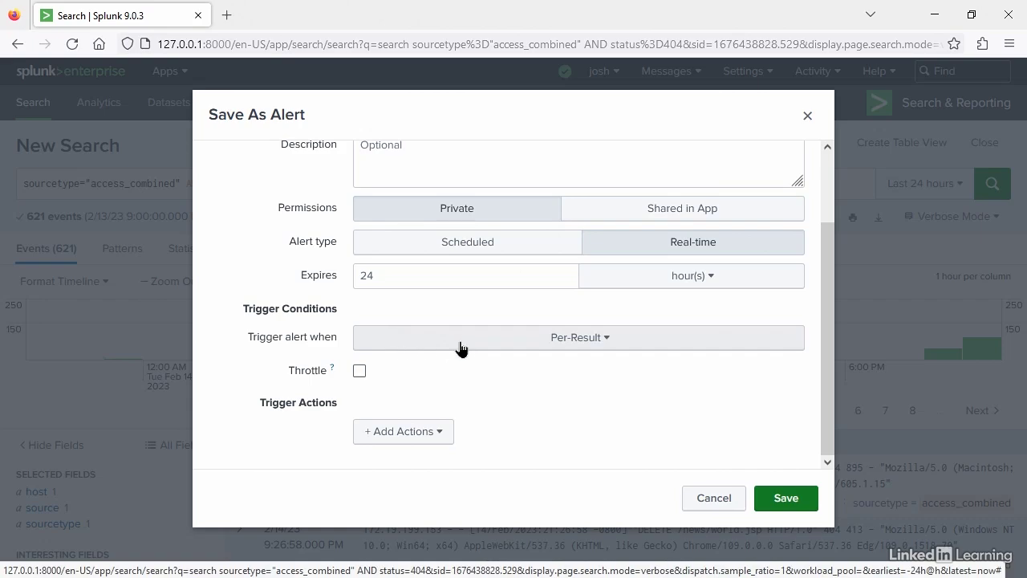
Set the alert to trigger once when the number of results is greater than 20 in 1 minute.
{"action": "left_click", "coordinate": [574, 343]}
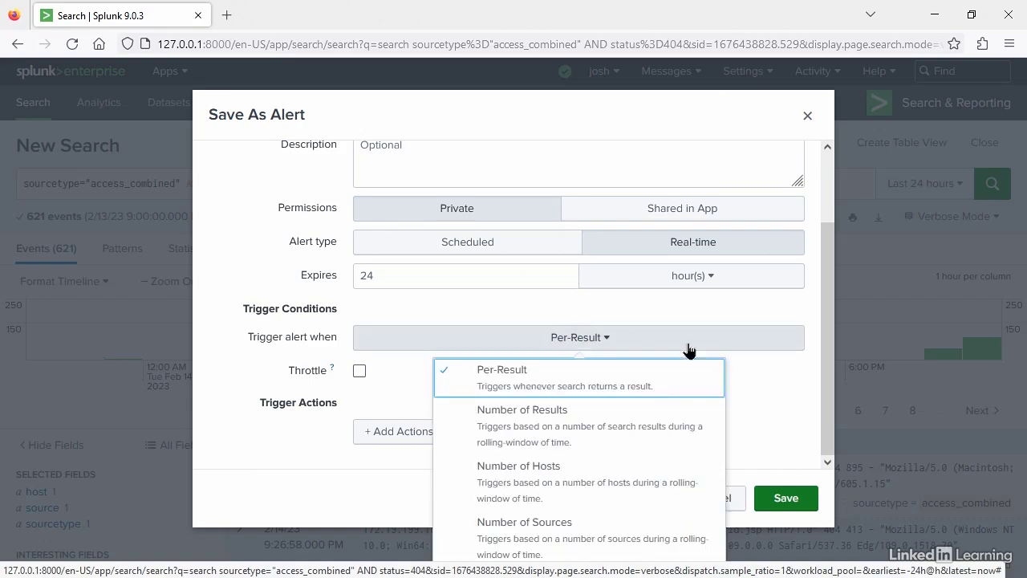
{"action": "left_click", "coordinate": [563, 433]}
{"action": "scroll", "coordinate": [785, 372], "scroll_direction": "down", "scroll_amount": 3}
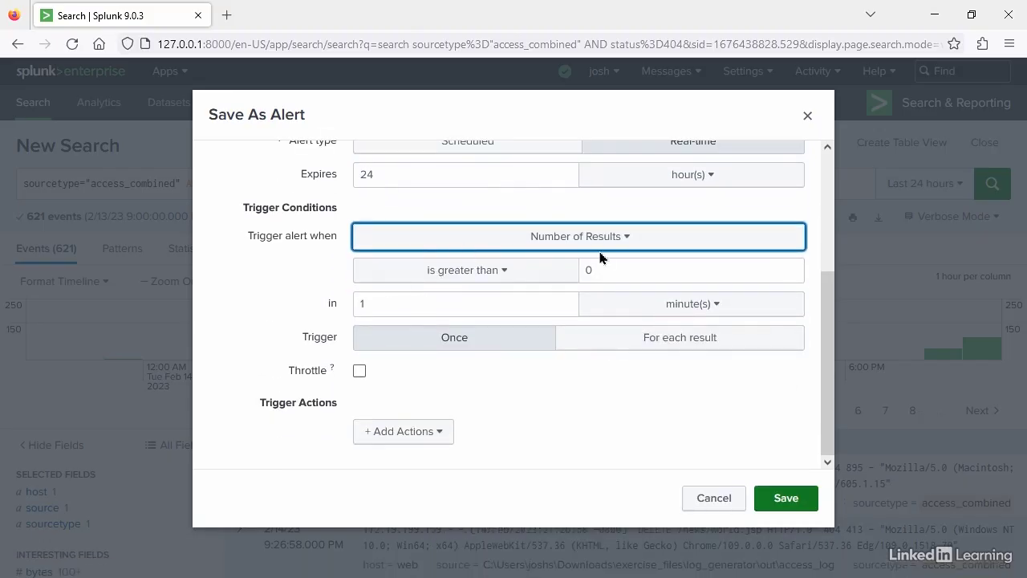
{"action": "left_click", "coordinate": [629, 271]}
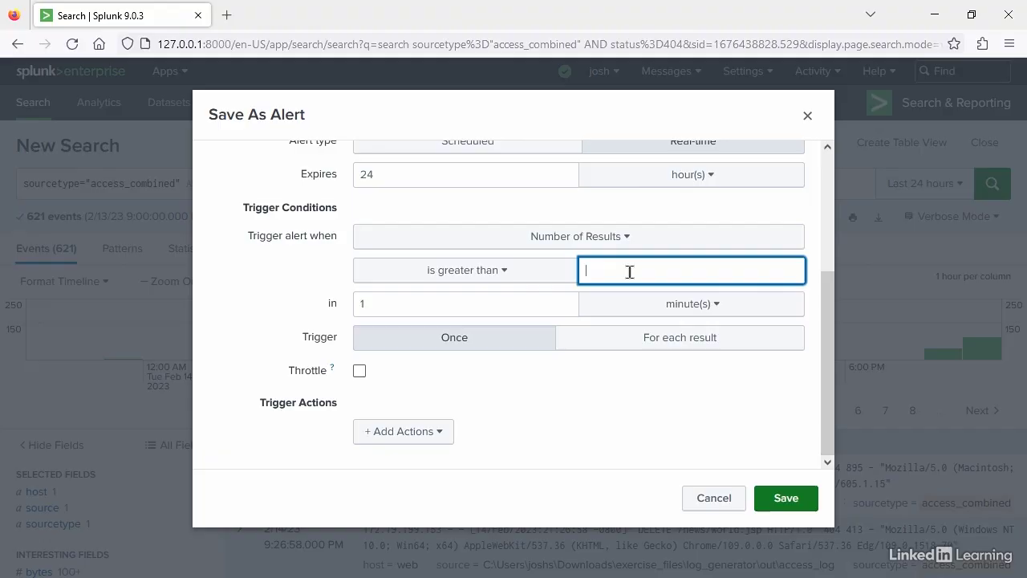
{"action": "type", "text": "20"}
{"action": "left_click", "coordinate": [469, 307]}
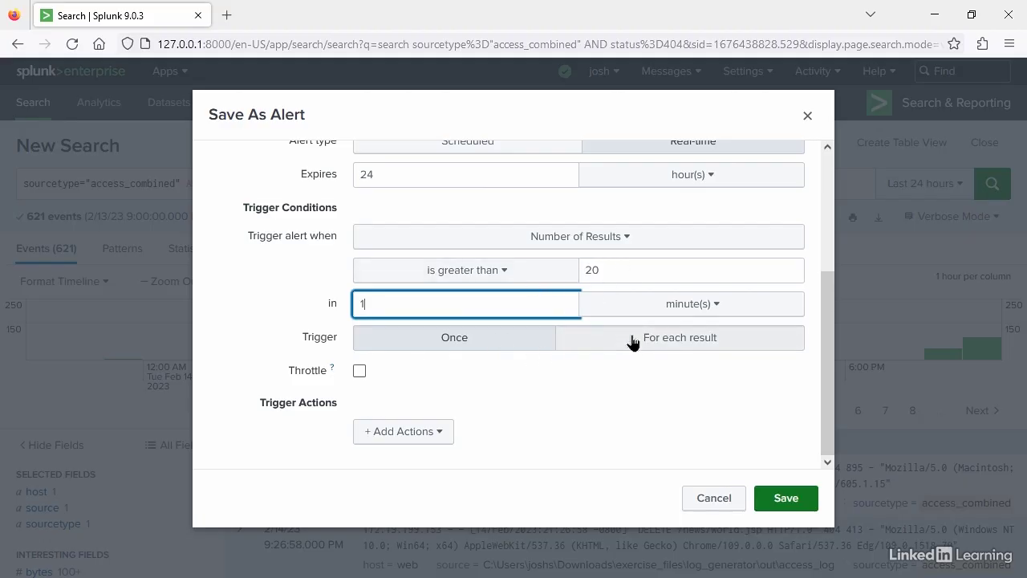
{"action": "key", "text": "Tab"}
{"action": "left_click", "coordinate": [670, 343]}
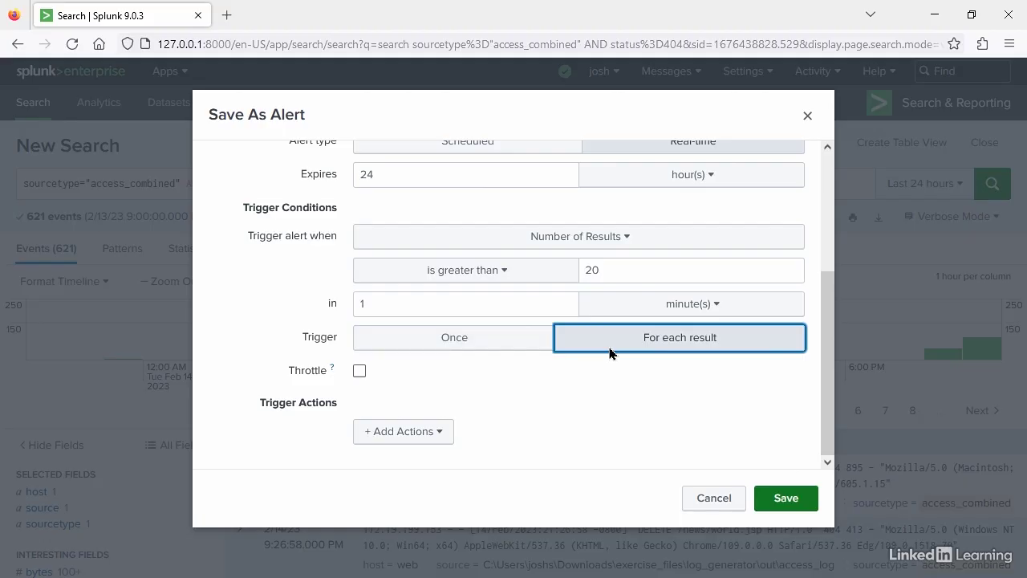
{"action": "left_click", "coordinate": [501, 344]}
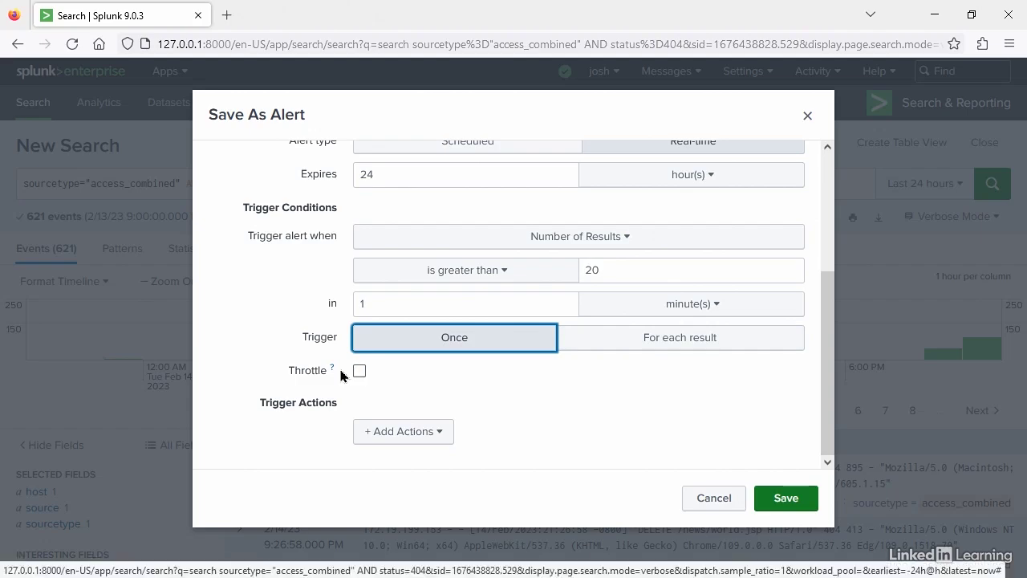
Enable throttling for the alert, suppressing triggering for 60 seconds.
{"action": "mouse_move", "coordinate": [333, 374]}
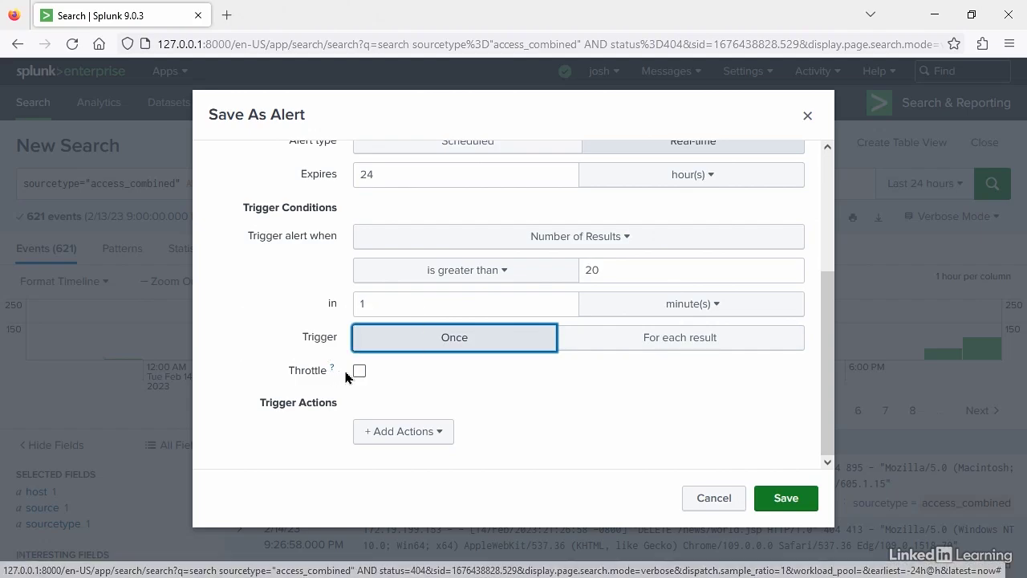
{"action": "left_click", "coordinate": [359, 370]}
{"action": "scroll", "coordinate": [520, 378], "scroll_direction": "down", "scroll_amount": 1}
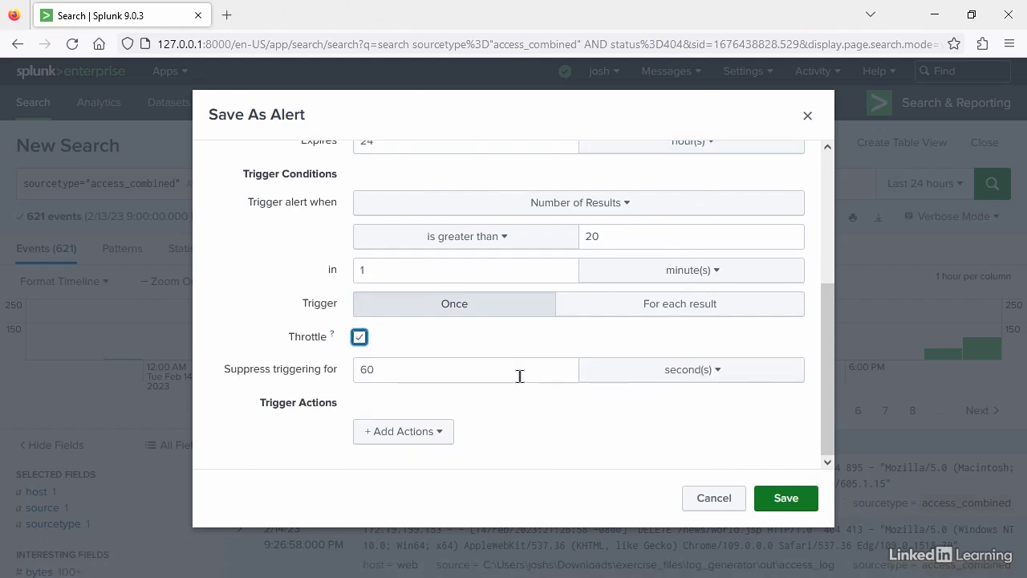
{"action": "left_click", "coordinate": [424, 365]}
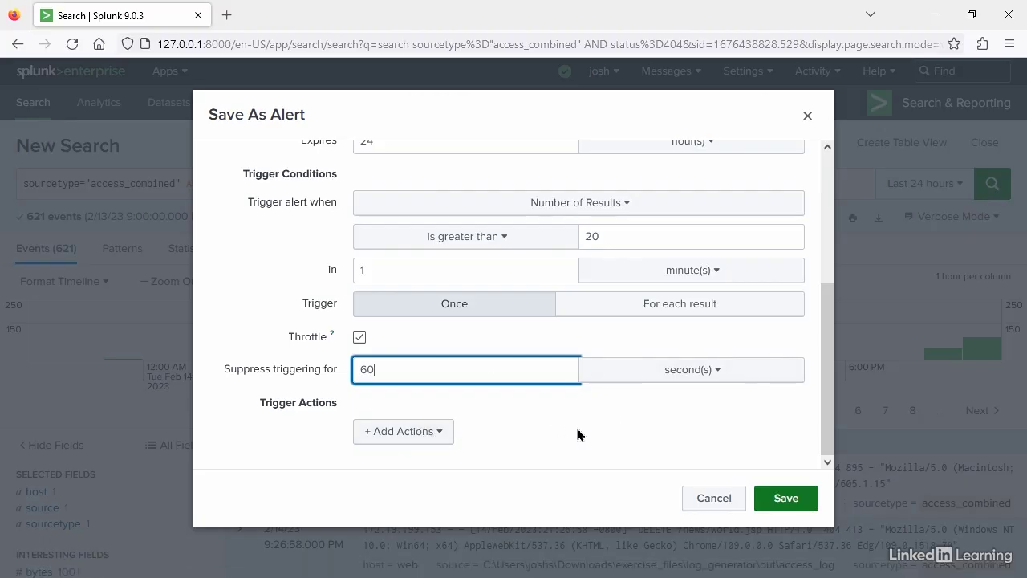
Add the Add to Triggered Alerts and Send email trigger actions to the alert.
{"action": "left_click", "coordinate": [433, 436]}
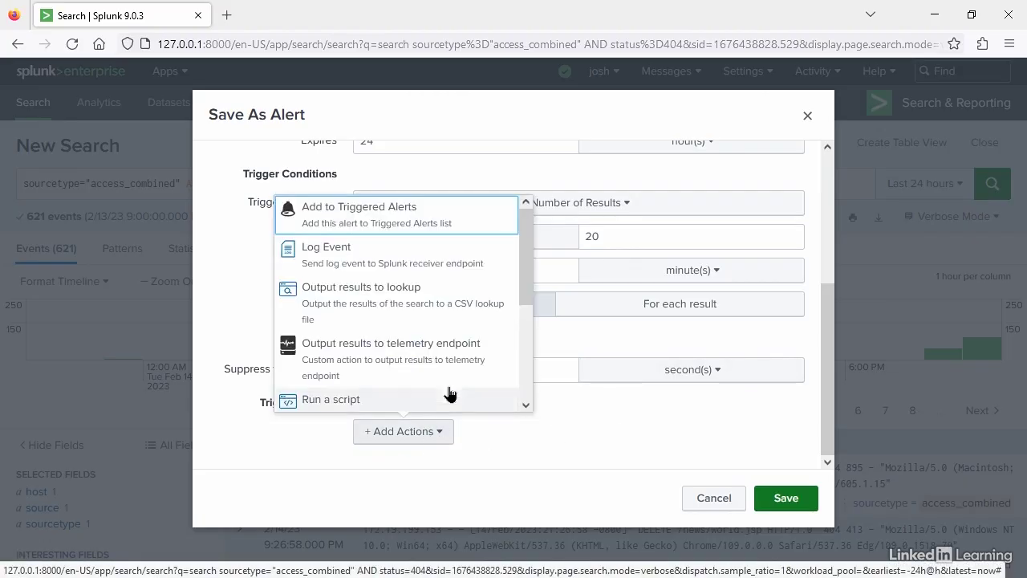
{"action": "left_click", "coordinate": [433, 217]}
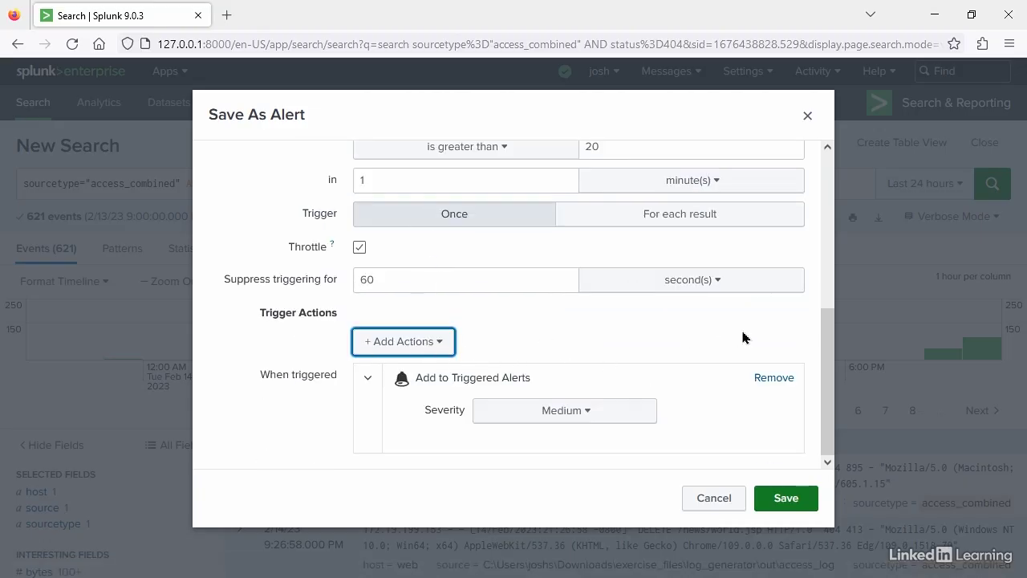
{"action": "left_click", "coordinate": [424, 340]}
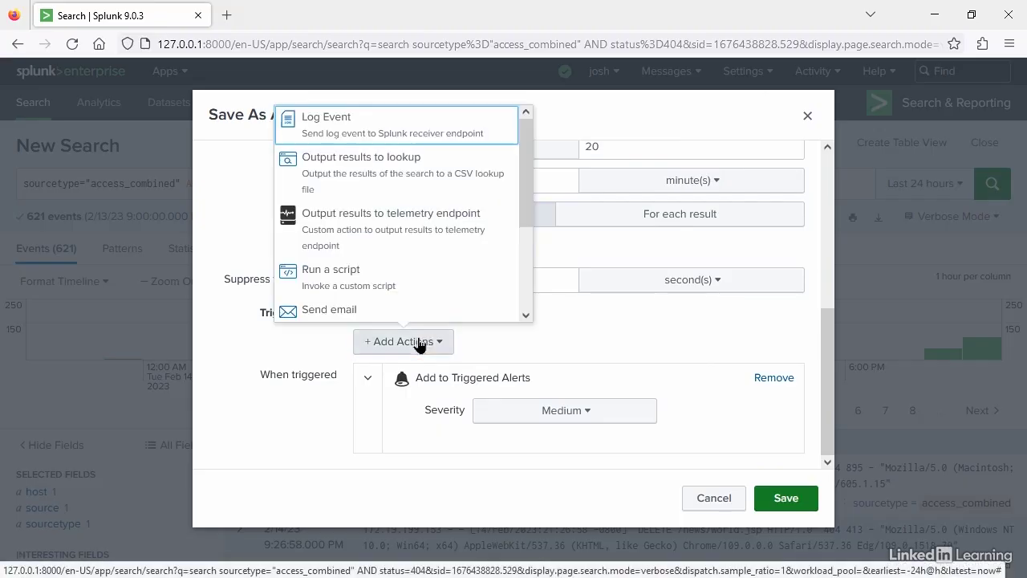
{"action": "scroll", "coordinate": [425, 230], "scroll_direction": "down", "scroll_amount": 3}
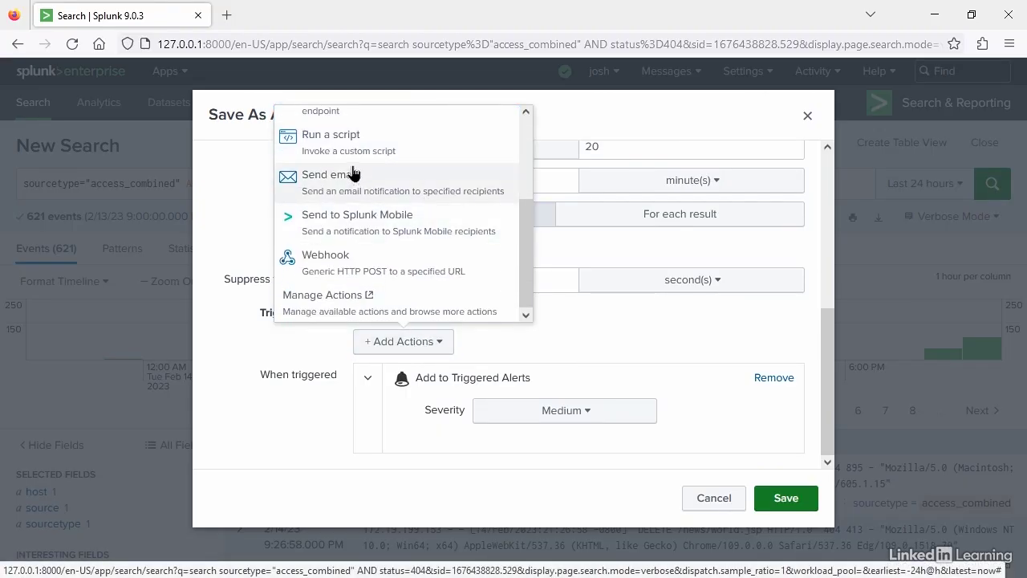
{"action": "left_click", "coordinate": [353, 183]}
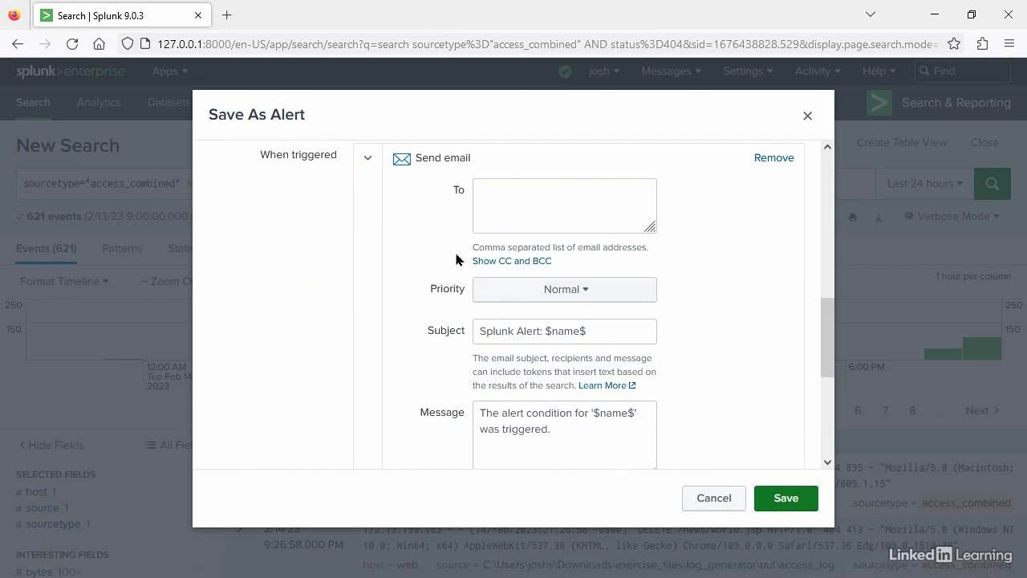
Enter the recipient's email address for the Send email action.
{"action": "scroll", "coordinate": [713, 321], "scroll_direction": "up", "scroll_amount": 3}
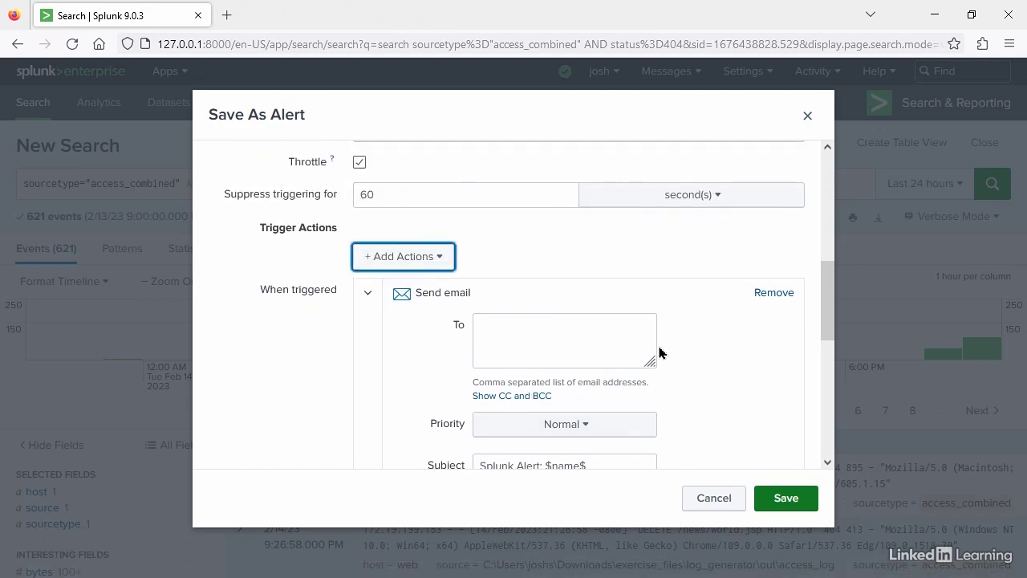
{"action": "left_click", "coordinate": [557, 339]}
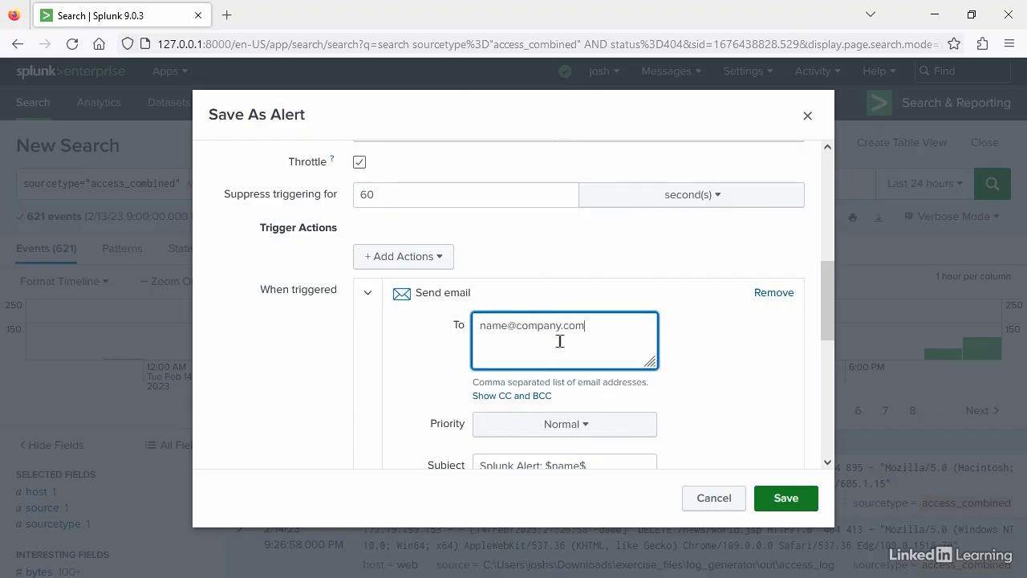
{"action": "left_click", "coordinate": [722, 365]}
Examine the Send email action's priority, subject and message fields, including the $name$ token in the subject.
{"action": "scroll", "coordinate": [726, 365], "scroll_direction": "down", "scroll_amount": 2}
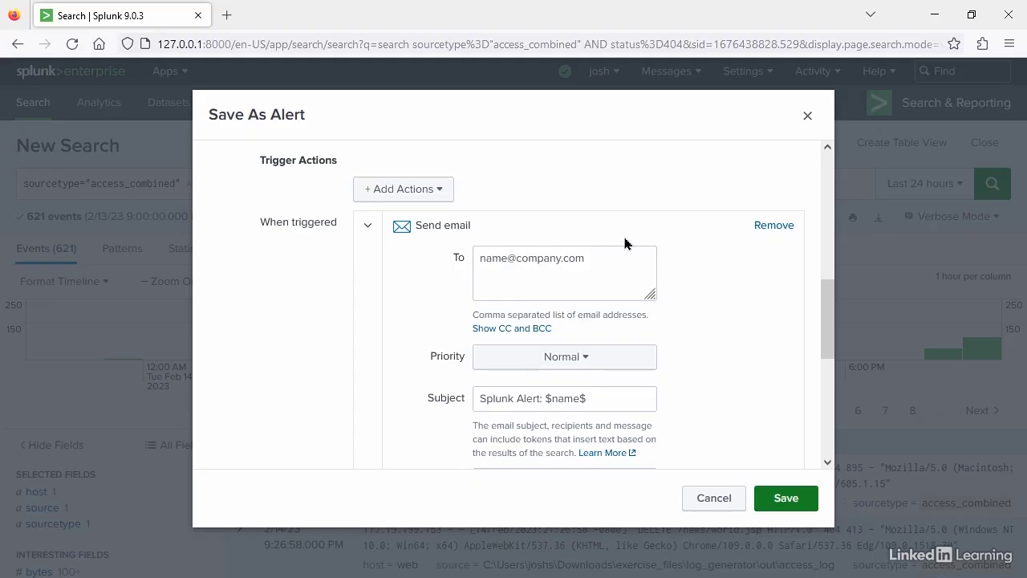
{"action": "scroll", "coordinate": [767, 339], "scroll_direction": "down", "scroll_amount": 2}
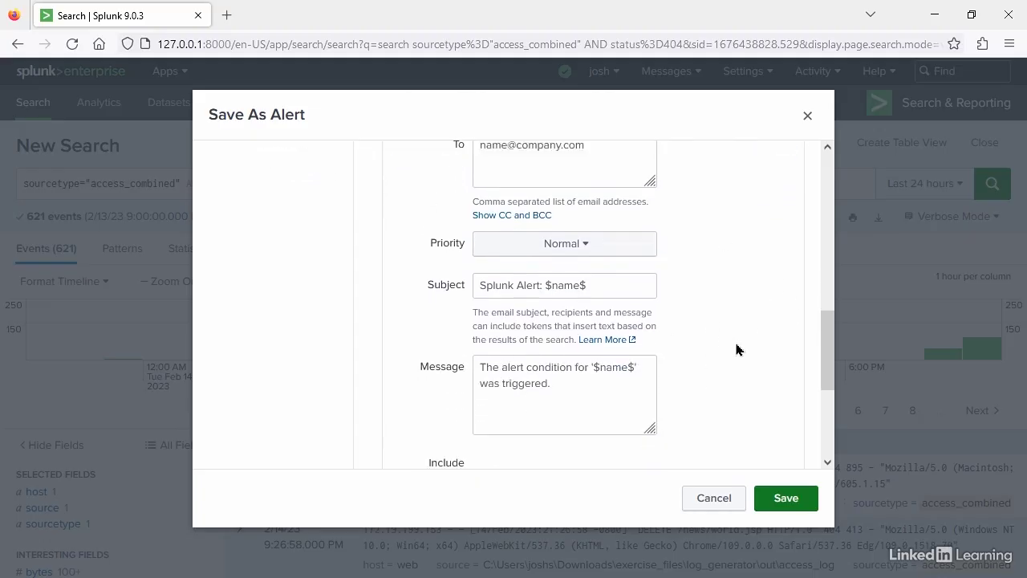
{"action": "scroll", "coordinate": [735, 348], "scroll_direction": "down", "scroll_amount": 2}
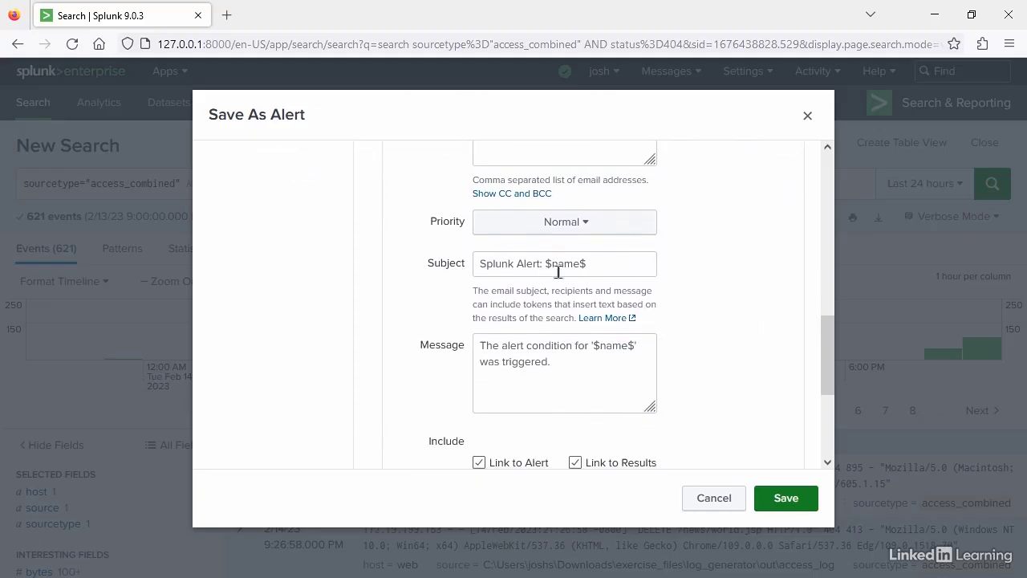
{"action": "left_click", "coordinate": [478, 267]}
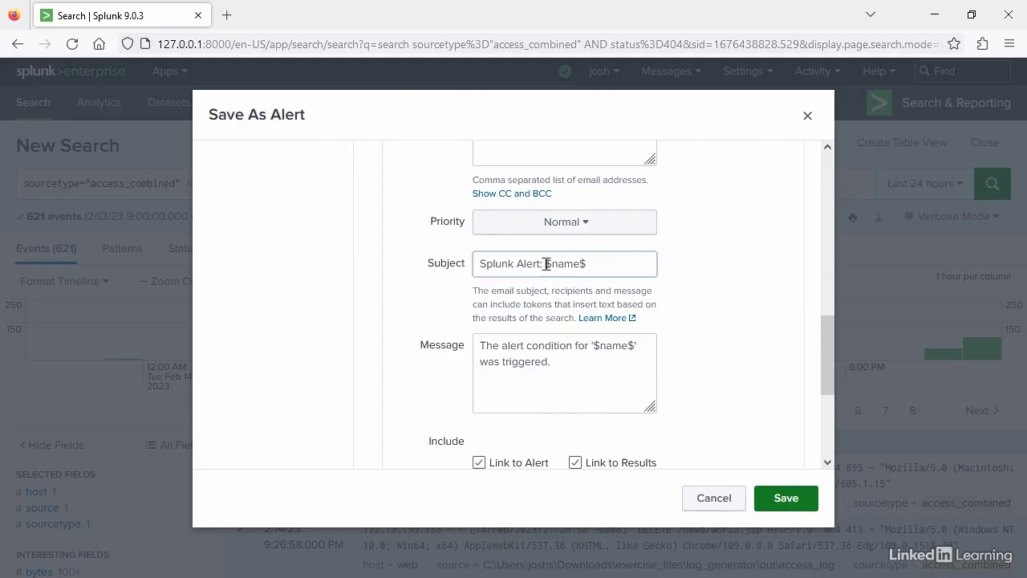
{"action": "left_click_drag", "start_coordinate": [545, 265], "coordinate": [589, 265]}
{"action": "left_click", "coordinate": [595, 266]}
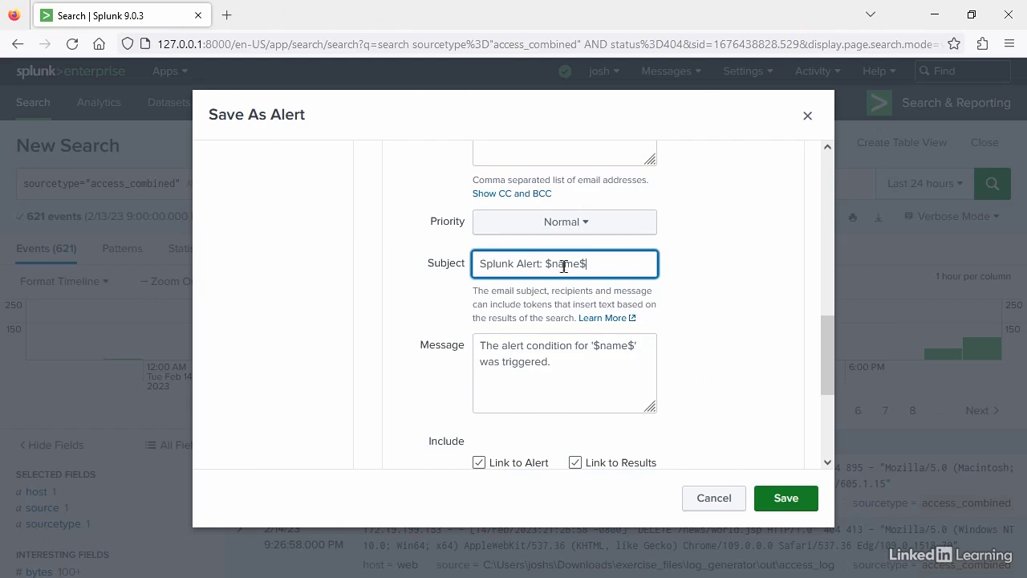
{"action": "left_click_drag", "start_coordinate": [545, 268], "coordinate": [596, 266]}
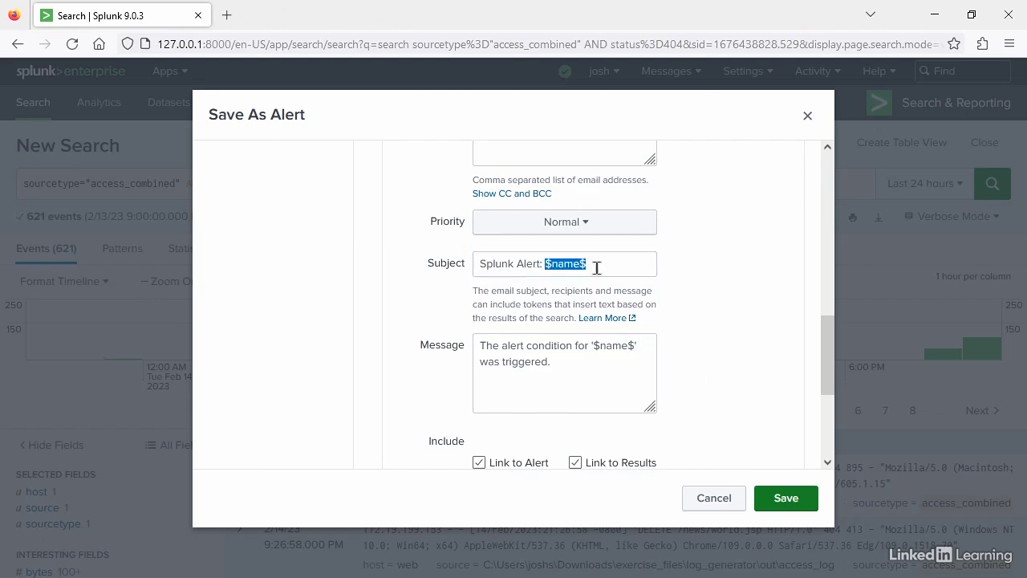
{"action": "left_click", "coordinate": [594, 267]}
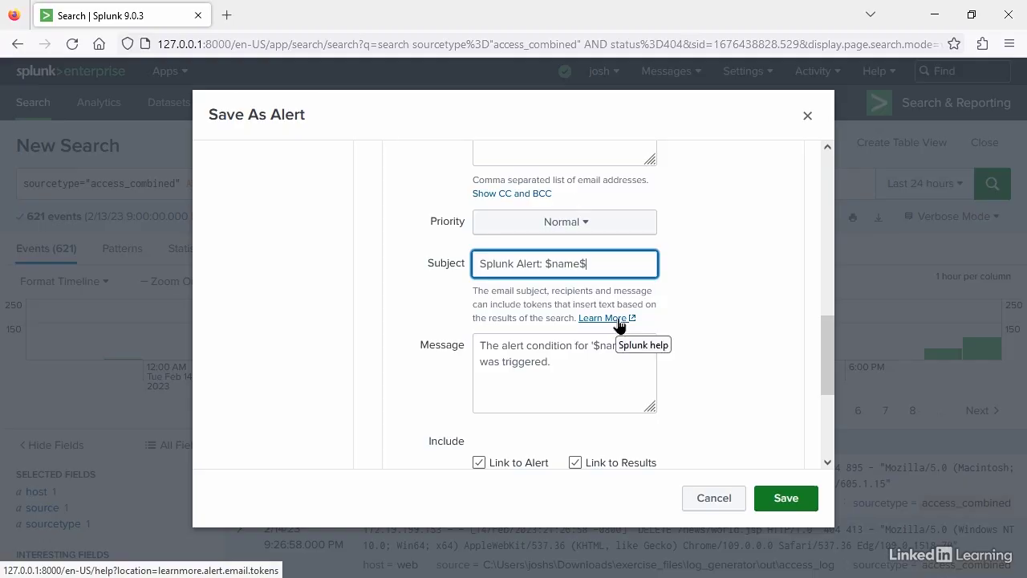
{"action": "left_click", "coordinate": [612, 377]}
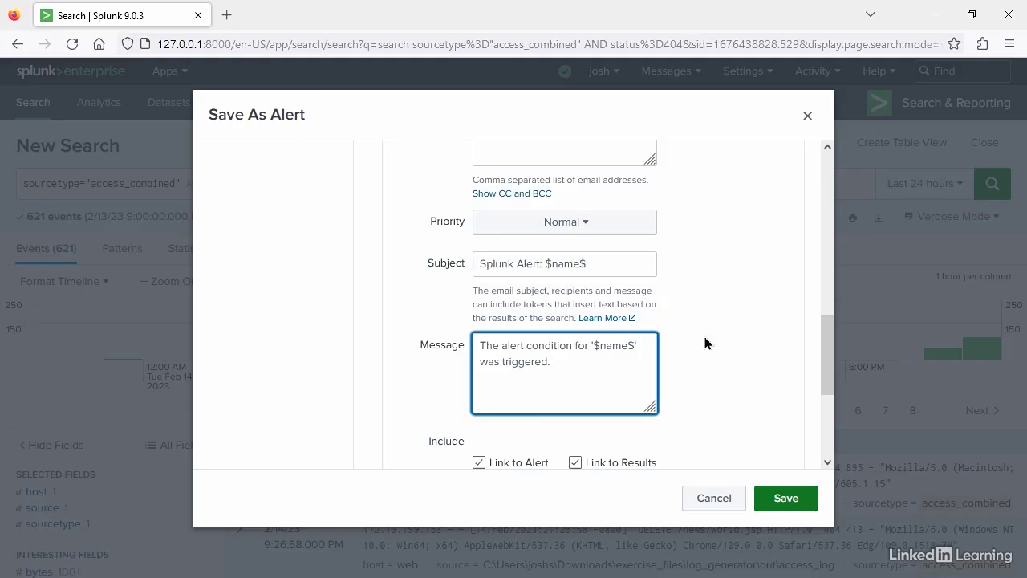
Try including inline results in the alert email and view the available inline formats.
{"action": "scroll", "coordinate": [738, 362], "scroll_direction": "down", "scroll_amount": 5}
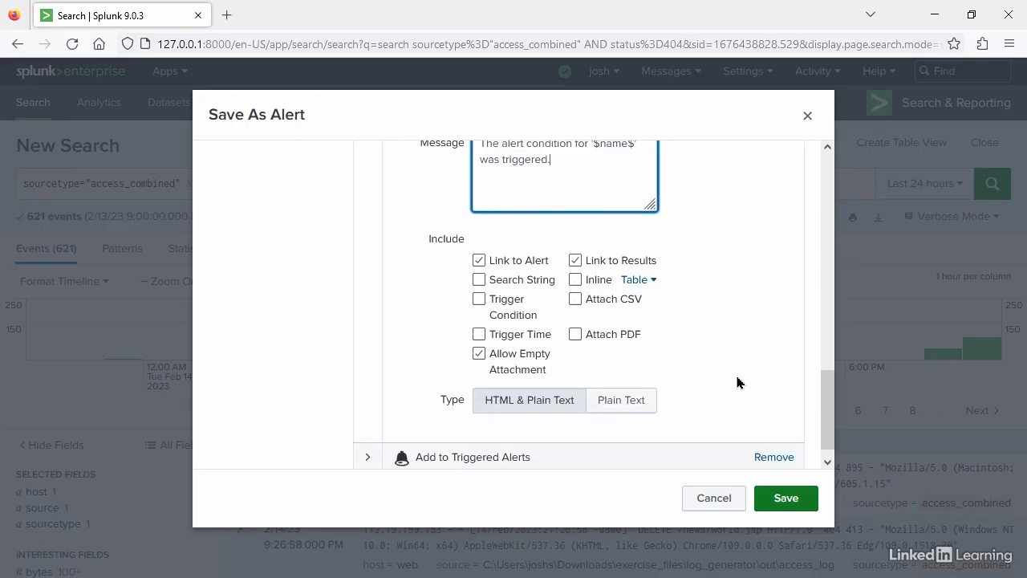
{"action": "scroll", "coordinate": [738, 204], "scroll_direction": "down", "scroll_amount": 1}
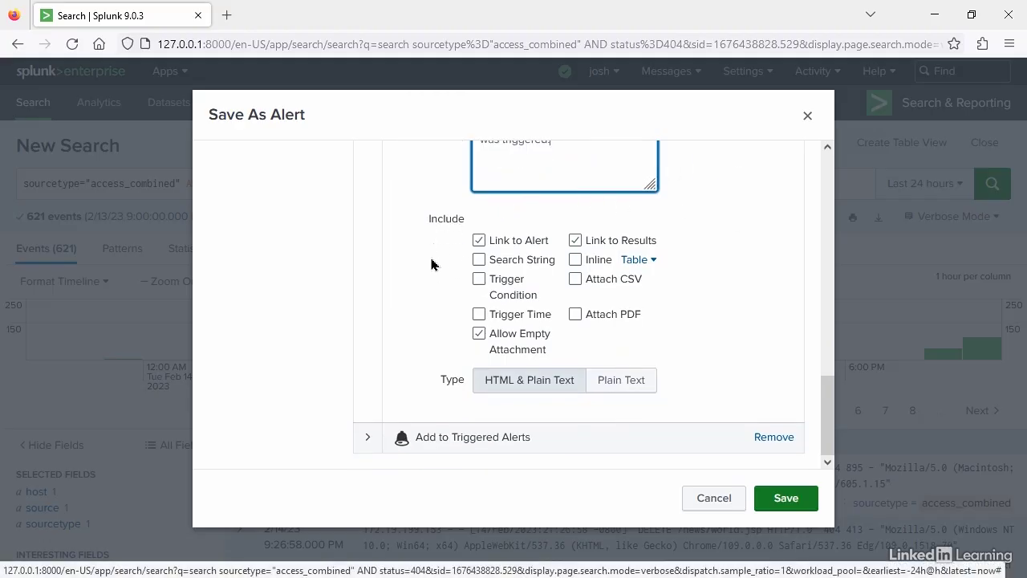
{"action": "left_click", "coordinate": [576, 260]}
{"action": "left_click", "coordinate": [651, 260]}
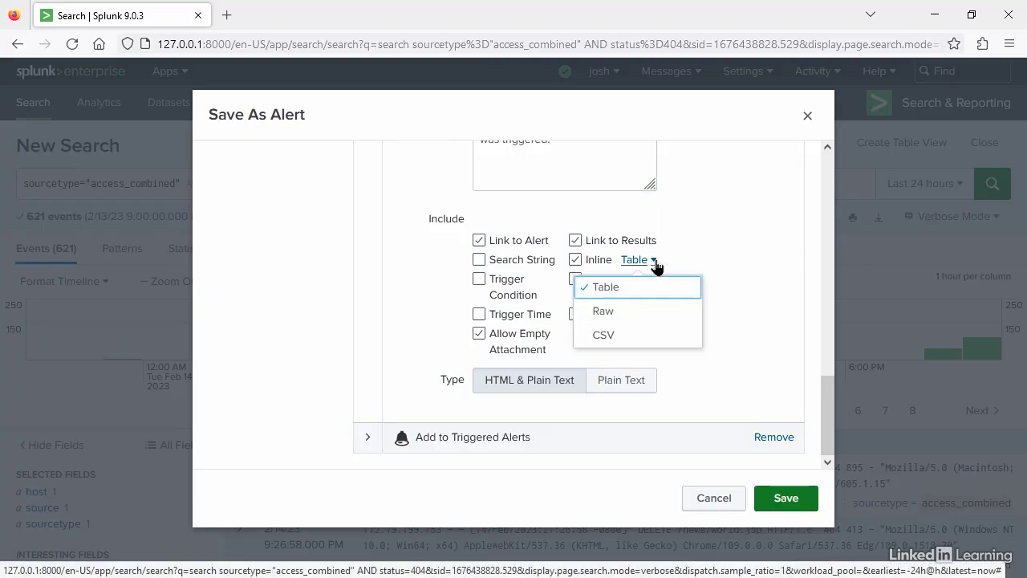
{"action": "left_click", "coordinate": [575, 261]}
{"action": "scroll", "coordinate": [748, 266], "scroll_direction": "up", "scroll_amount": 1}
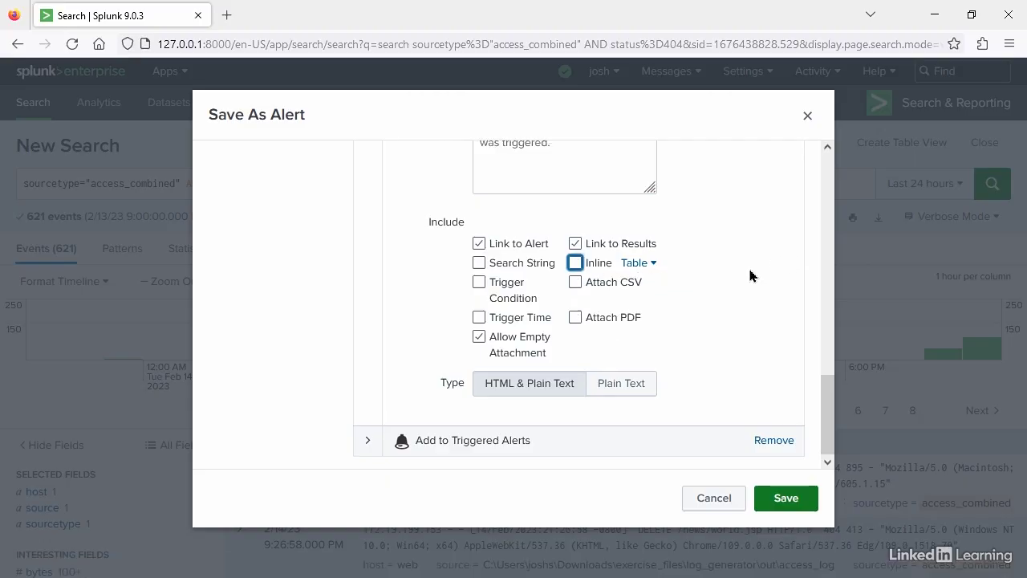
{"action": "scroll", "coordinate": [750, 275], "scroll_direction": "down", "scroll_amount": 1}
Try the Scheduled alert type to view its run schedule options, and return the alert to Real-time.
{"action": "scroll", "coordinate": [745, 382], "scroll_direction": "up", "scroll_amount": 5}
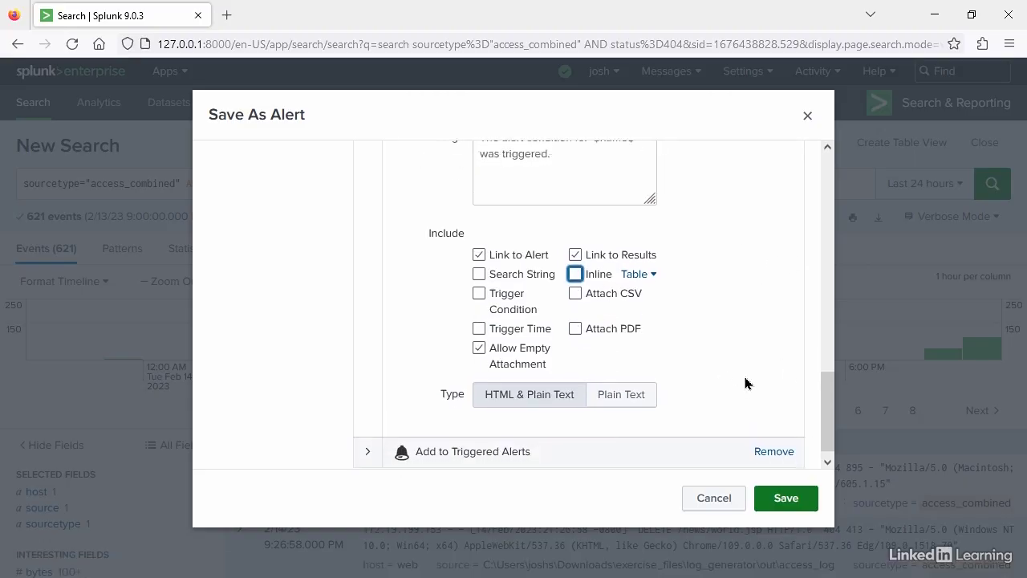
{"action": "scroll", "coordinate": [744, 382], "scroll_direction": "up", "scroll_amount": 2}
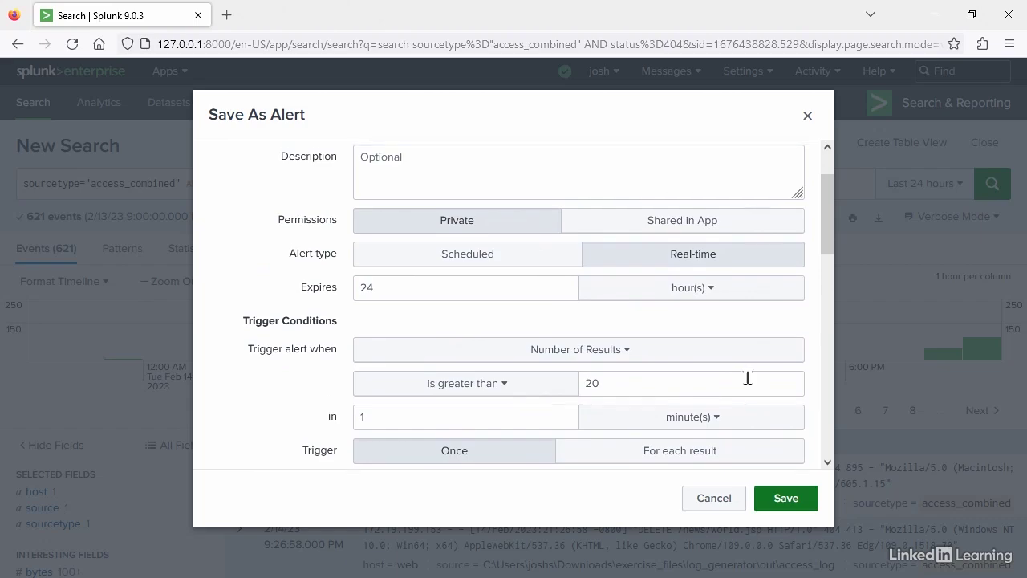
{"action": "scroll", "coordinate": [746, 377], "scroll_direction": "up", "scroll_amount": 2}
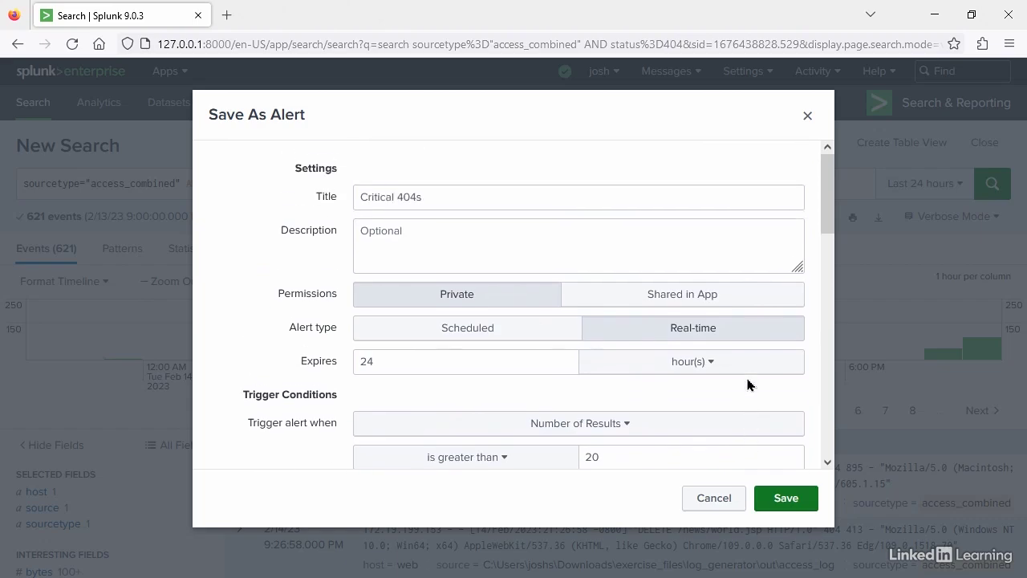
{"action": "left_click", "coordinate": [441, 333]}
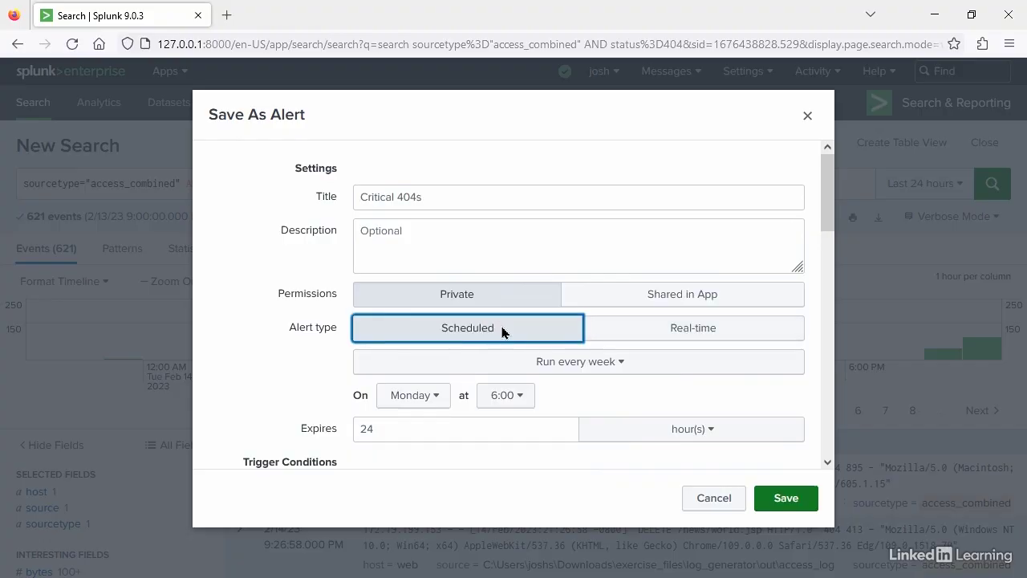
{"action": "left_click", "coordinate": [655, 337]}
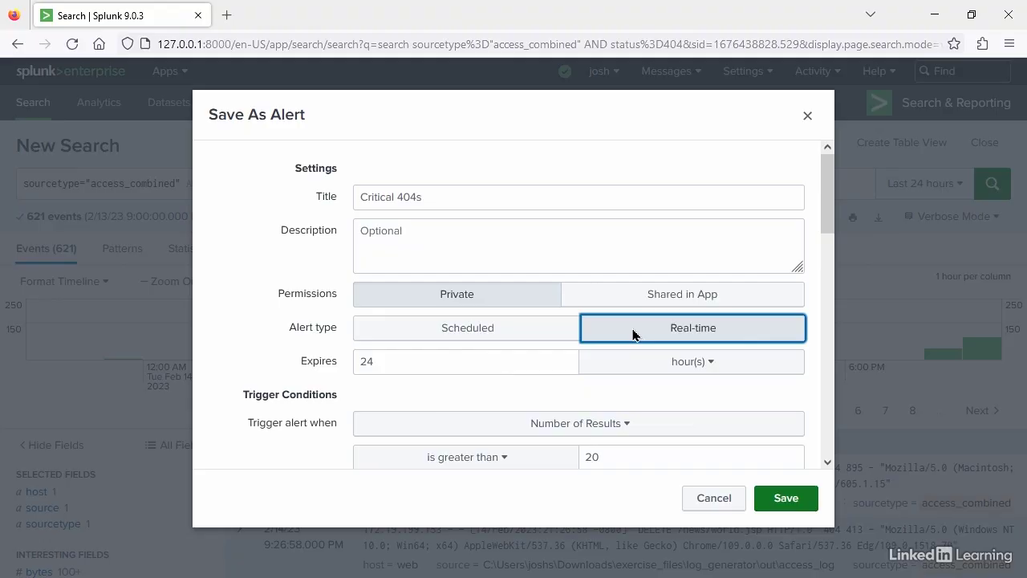
Save the Critical 404s alert and open the saved alert for viewing.
{"action": "scroll", "coordinate": [633, 335], "scroll_direction": "down", "scroll_amount": 4}
{"action": "scroll", "coordinate": [631, 329], "scroll_direction": "down", "scroll_amount": 6}
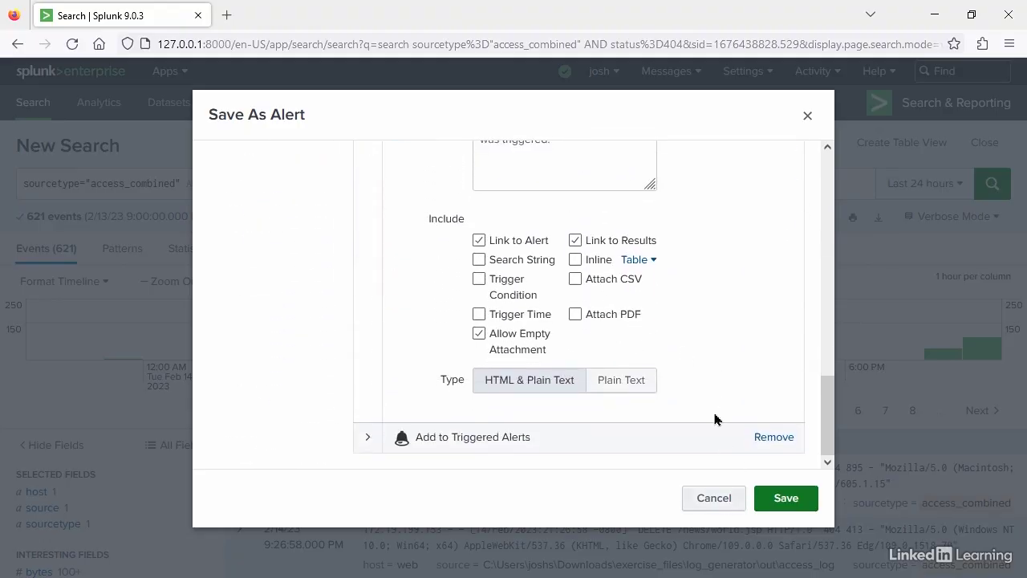
{"action": "left_click", "coordinate": [782, 496]}
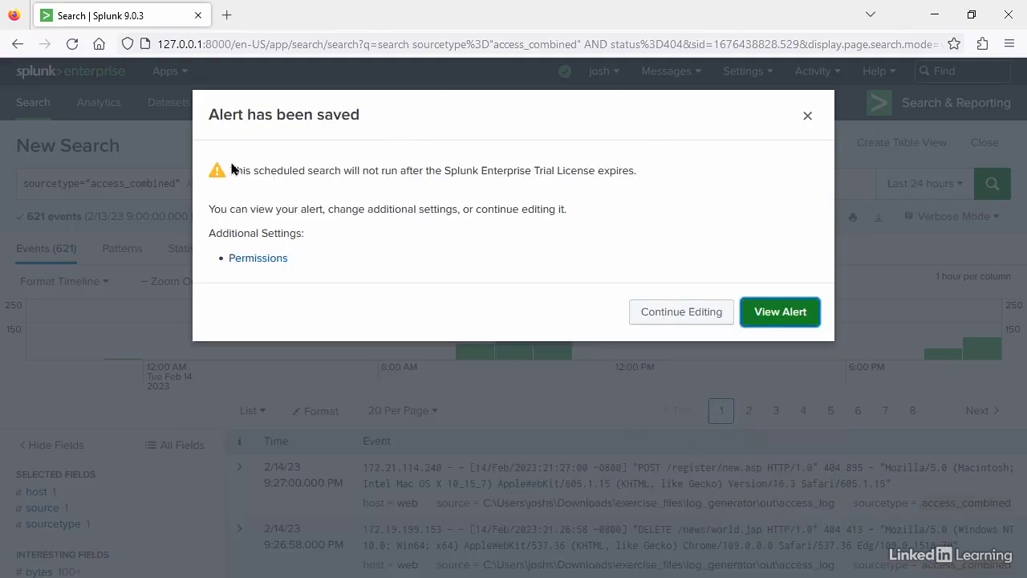
{"action": "left_click_drag", "start_coordinate": [230, 171], "coordinate": [681, 187]}
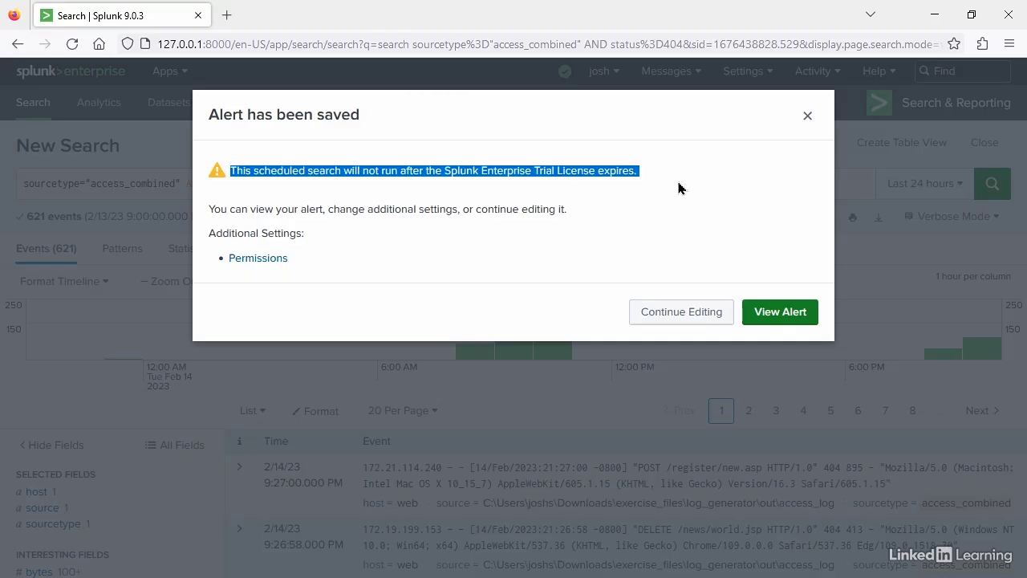
{"action": "left_click", "coordinate": [499, 185]}
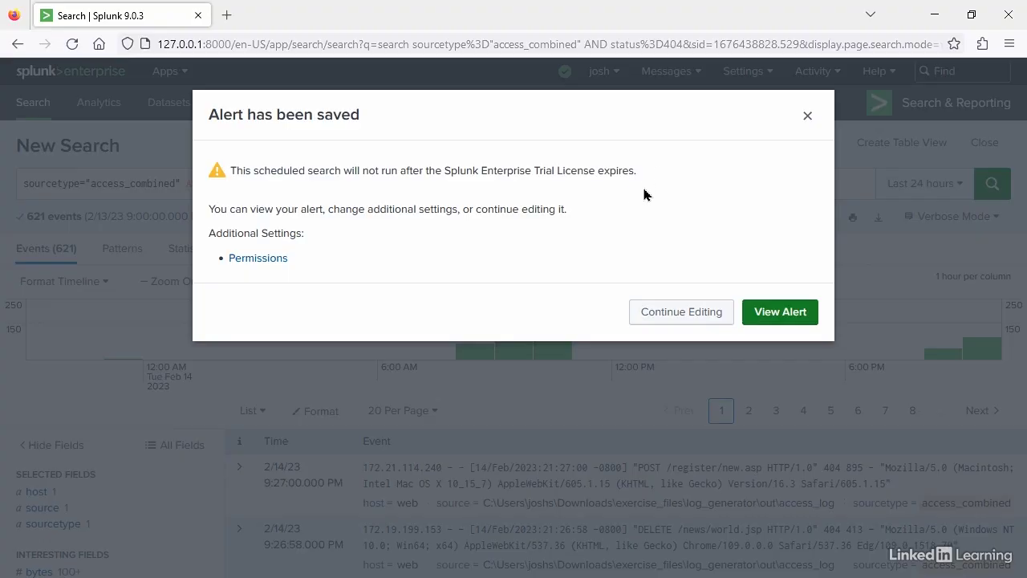
{"action": "left_click", "coordinate": [775, 315]}
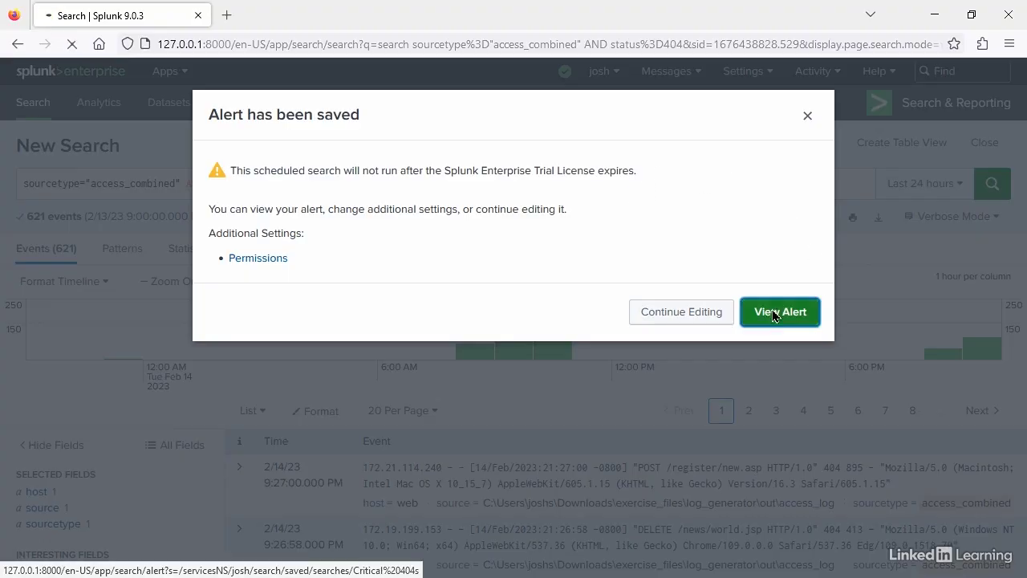